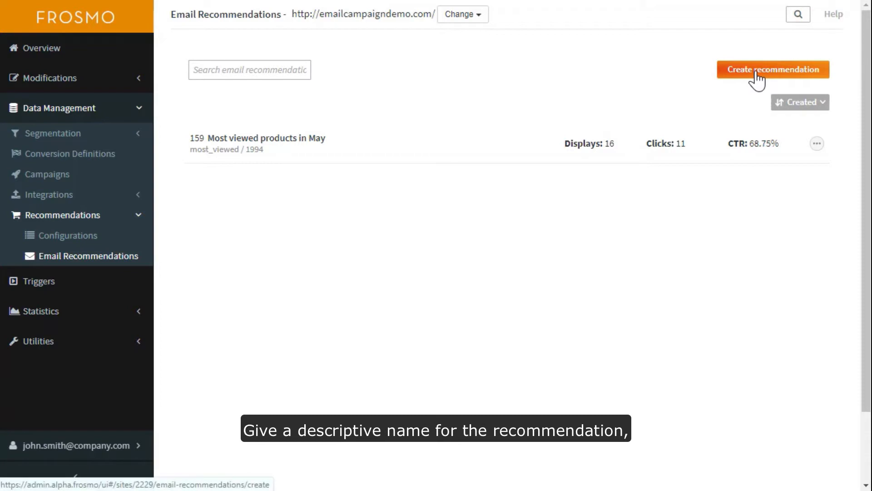
Create an email recommendation named "Cheetah recommends, most viewed products" based on the most_viewed configuration
left_click(757, 73)
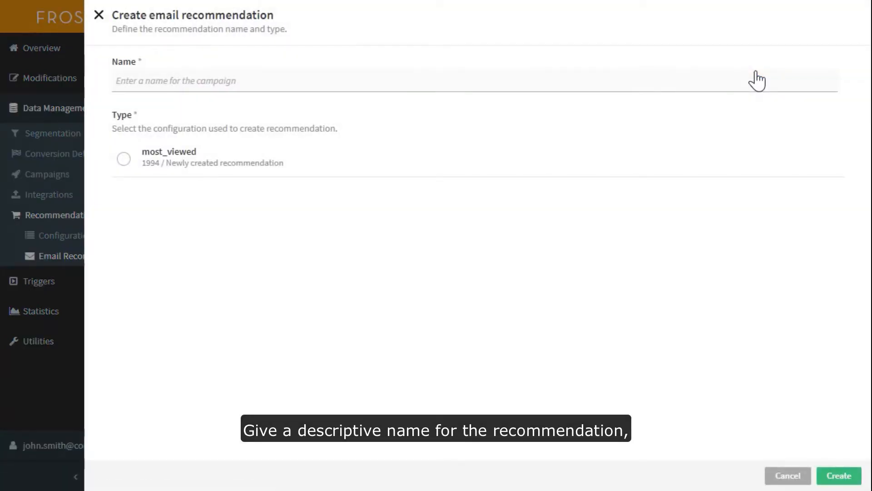
left_click(758, 81)
type("Cheetah recommends, most viewed products")
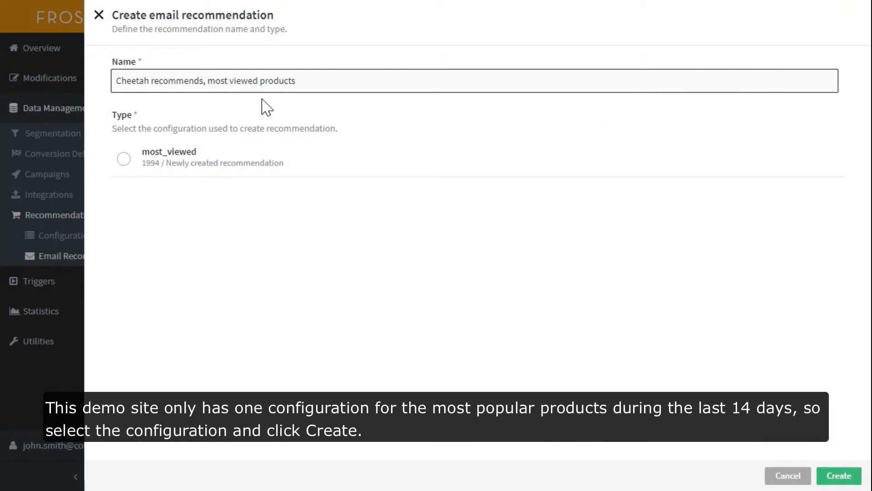
left_click(123, 160)
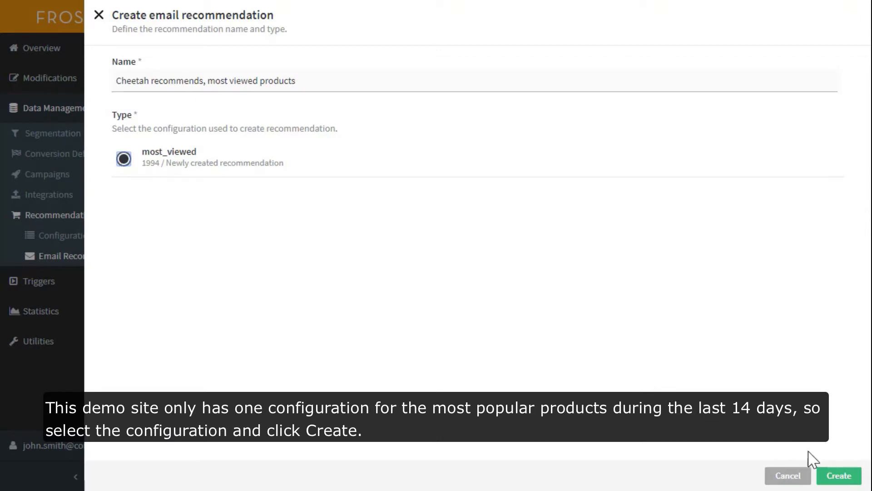
left_click(831, 480)
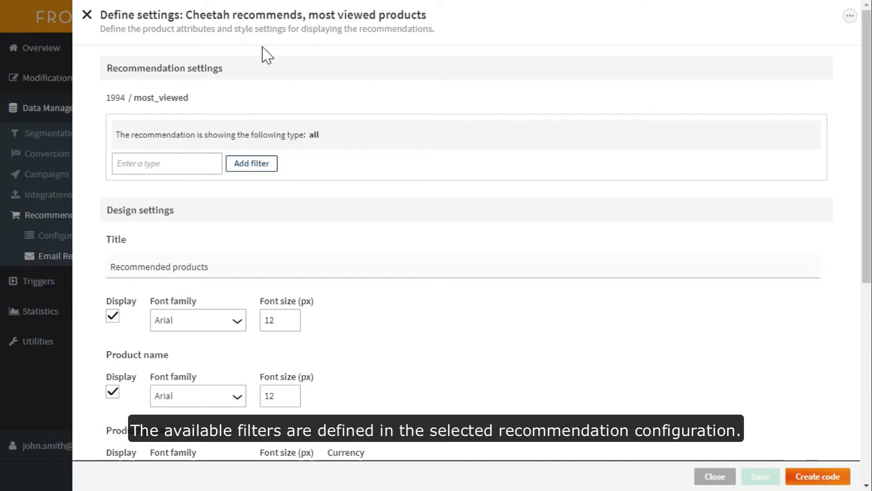
Change the recommendation's title text to "Recommended by Cheetah"
left_click(224, 268)
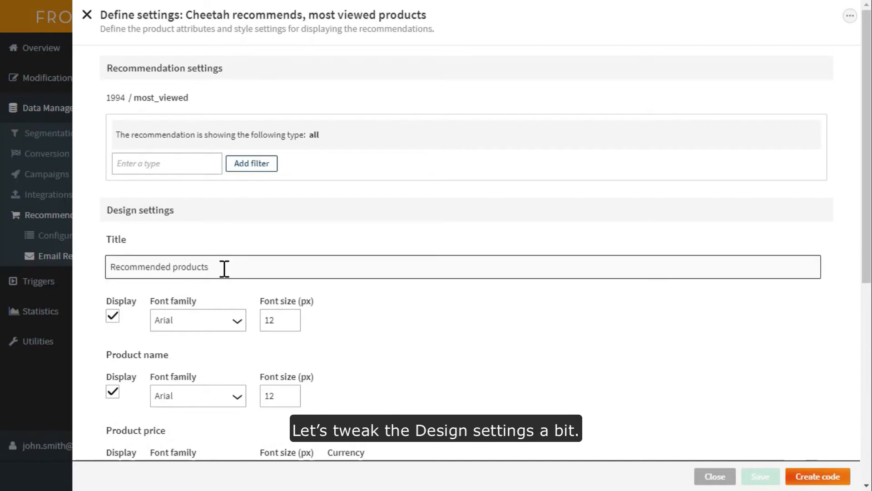
left_click_drag(224, 268, 175, 270)
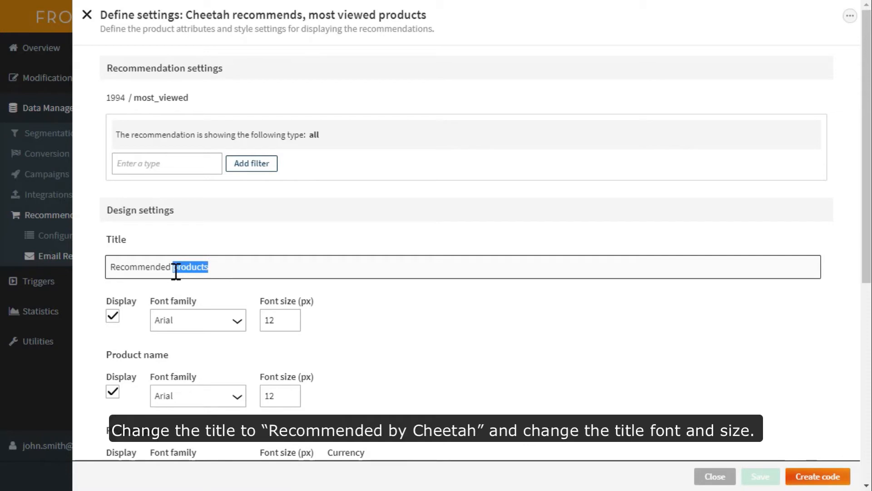
type("by Cheetah")
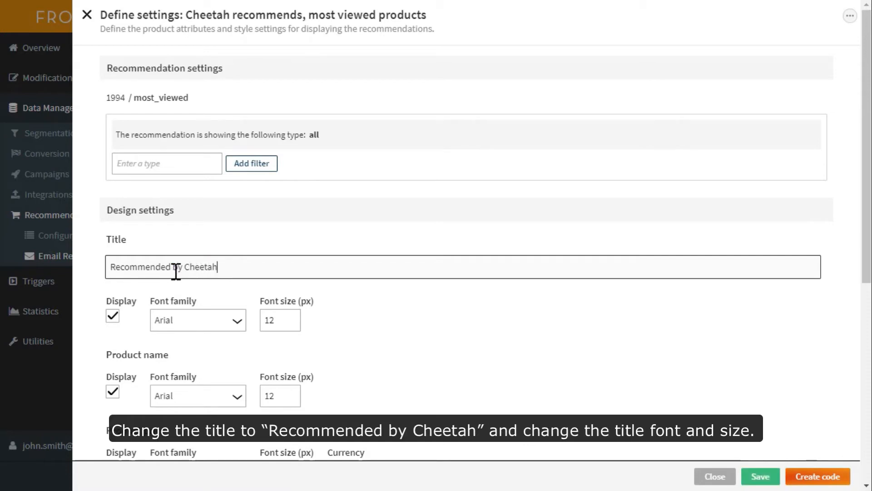
Set the title's font family to Impact and font size to 20 px, and save and preview the recommendation
left_click(234, 327)
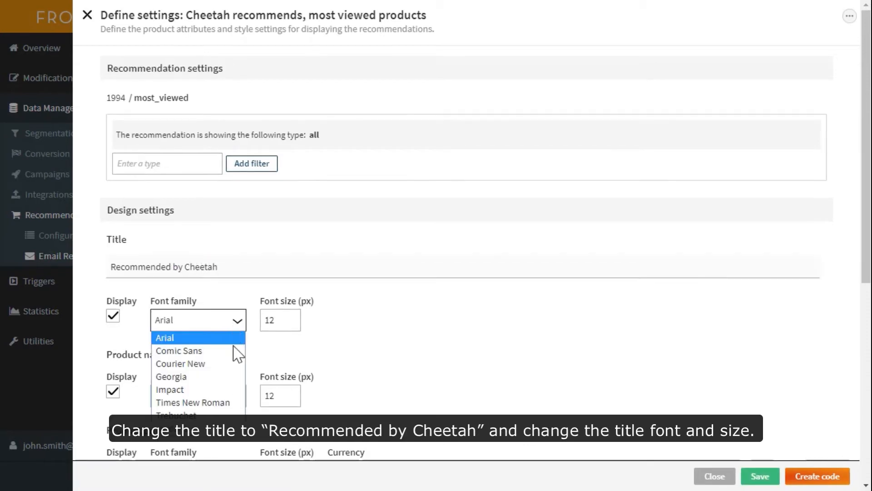
left_click(229, 389)
double_click(276, 319)
type("20")
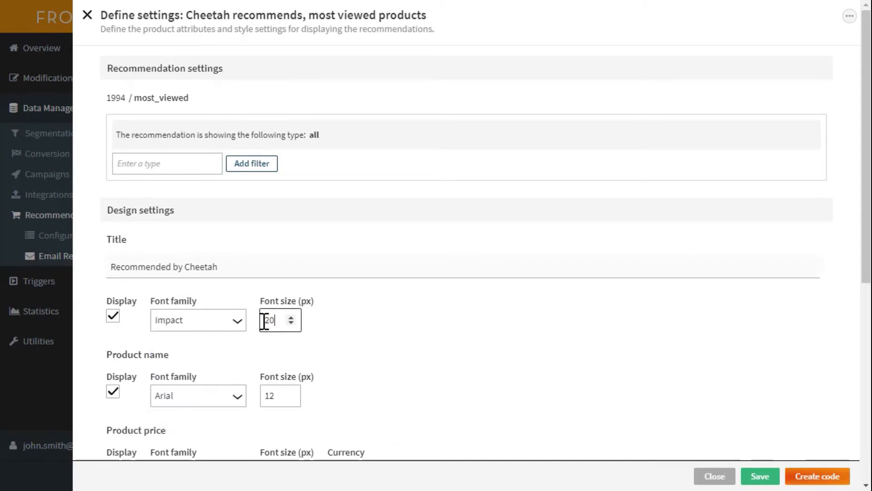
scroll(698, 318, "down", 8)
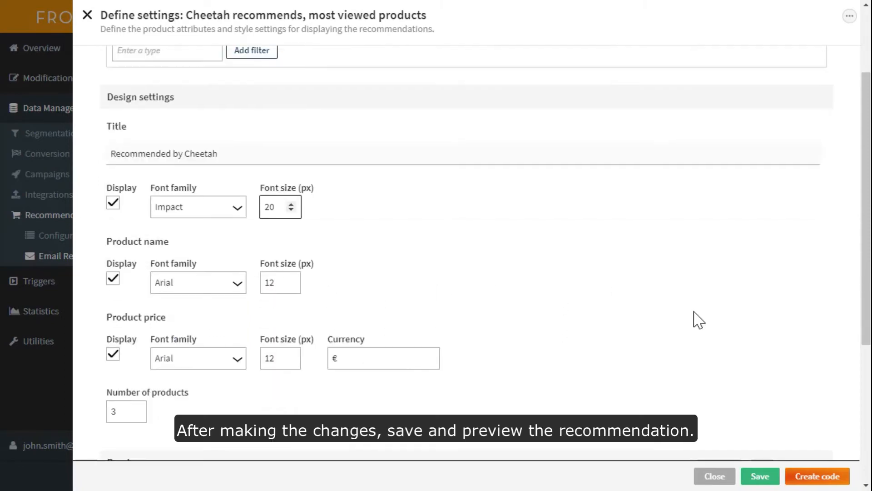
left_click(158, 448)
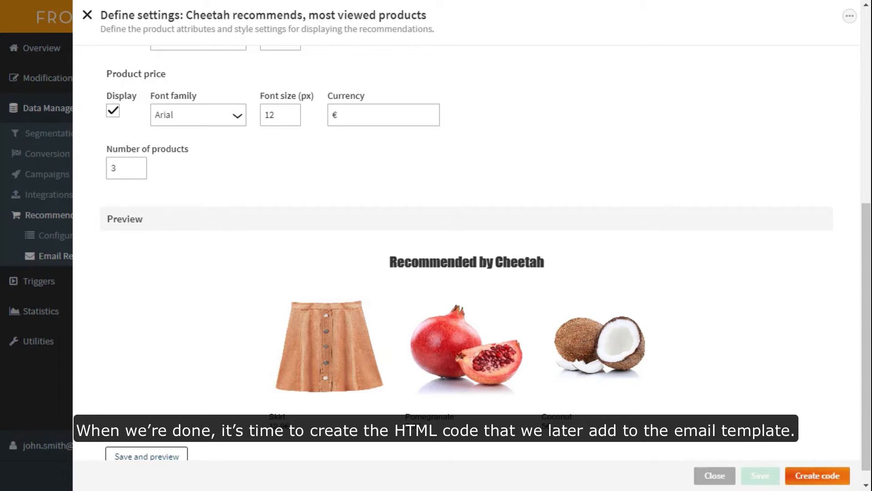
Create the recommendation's HTML code, confirm it, and copy the code snippet to the clipboard
left_click(812, 481)
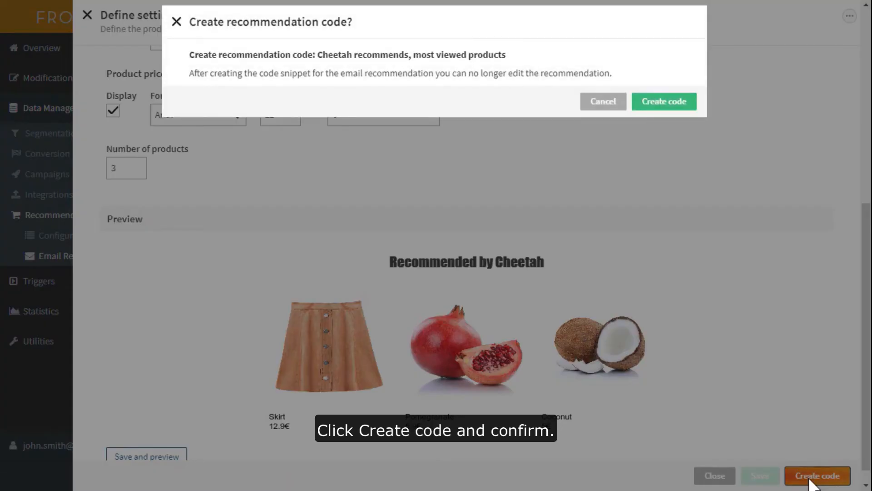
left_click(671, 104)
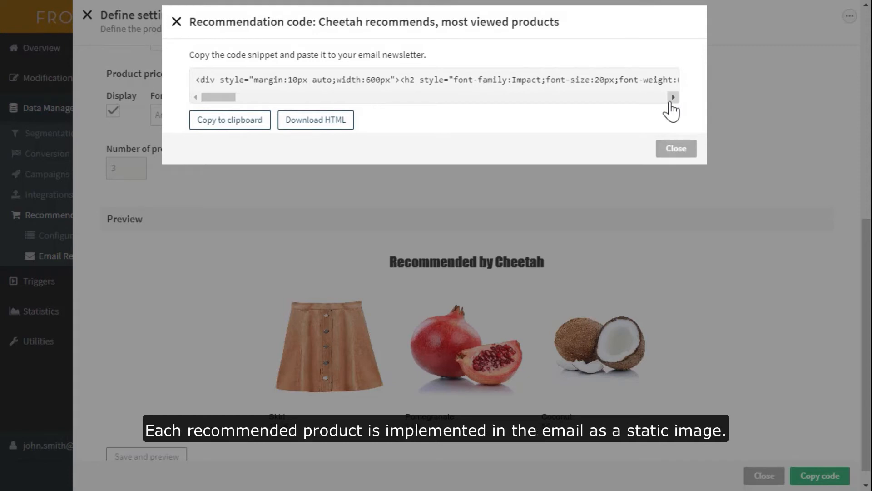
left_click(213, 129)
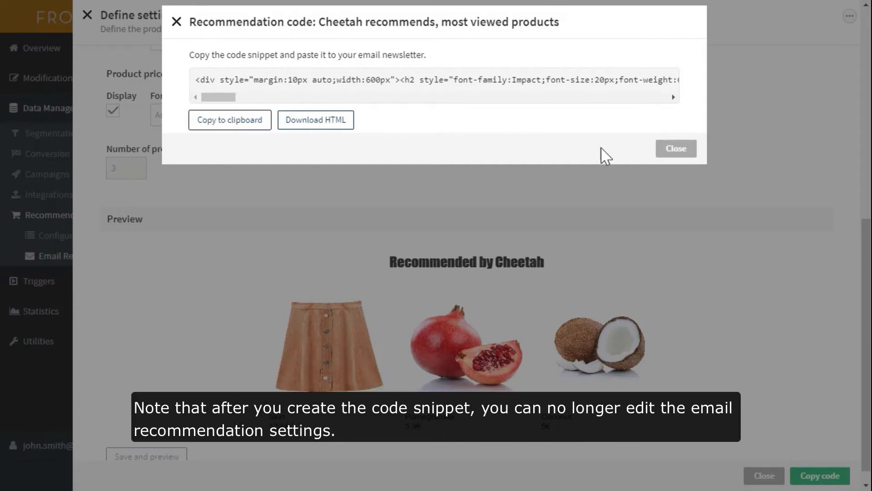
left_click(666, 154)
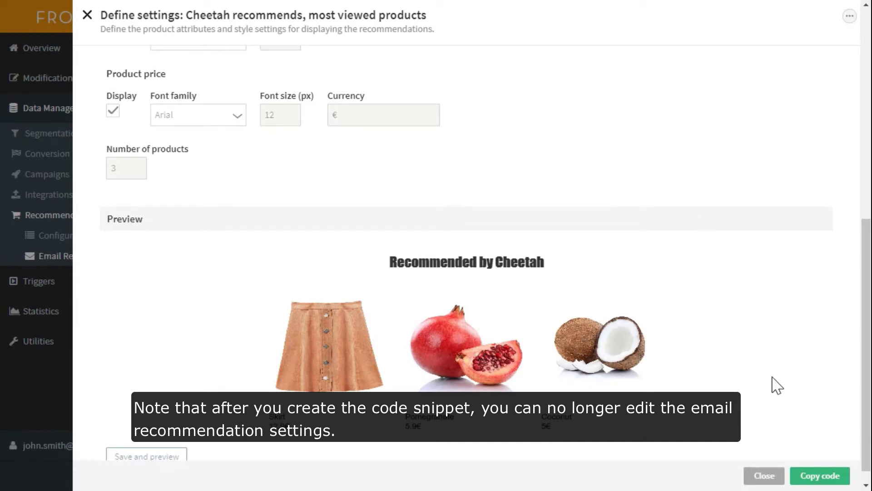
scroll(777, 385, "up", 8)
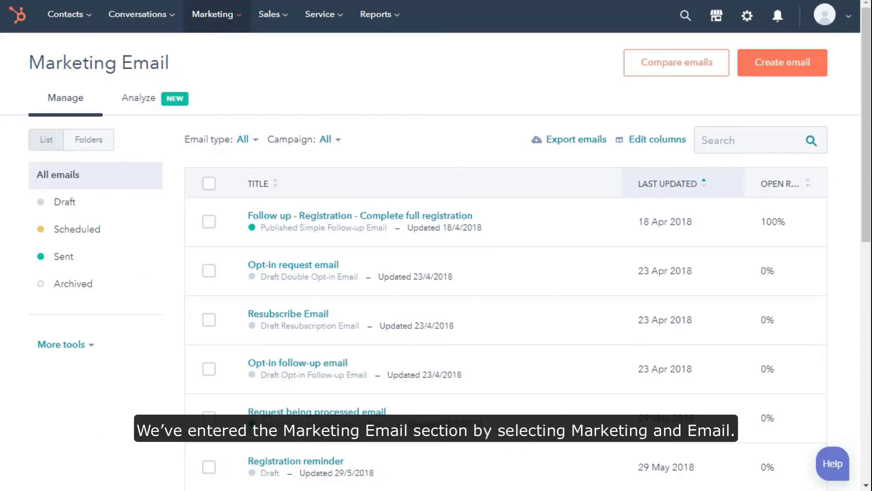
In HubSpot's Marketing Email section, create a new email named "Cheetah recommends" from the 1 Column Basic template
left_click(238, 22)
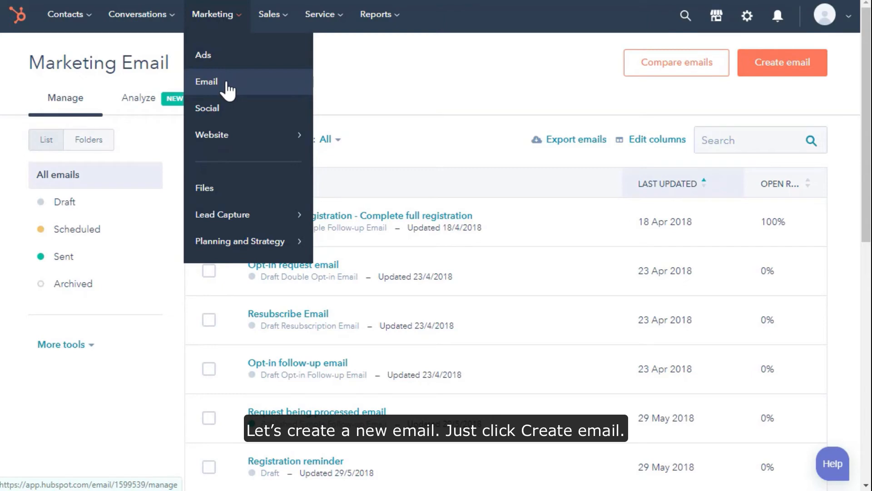
left_click(783, 66)
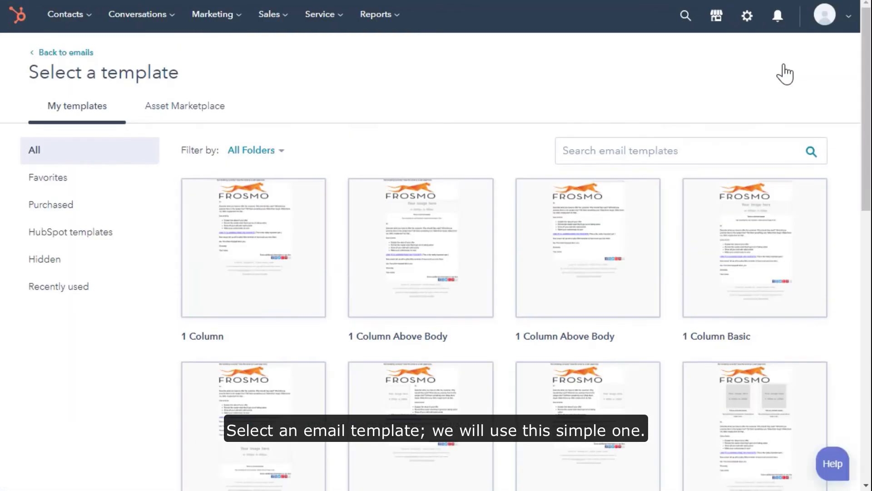
left_click(759, 259)
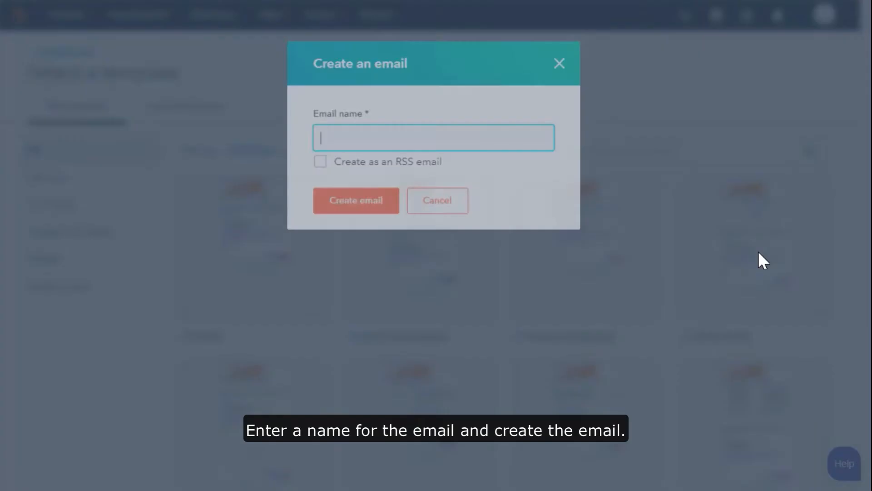
type("Cheetah")
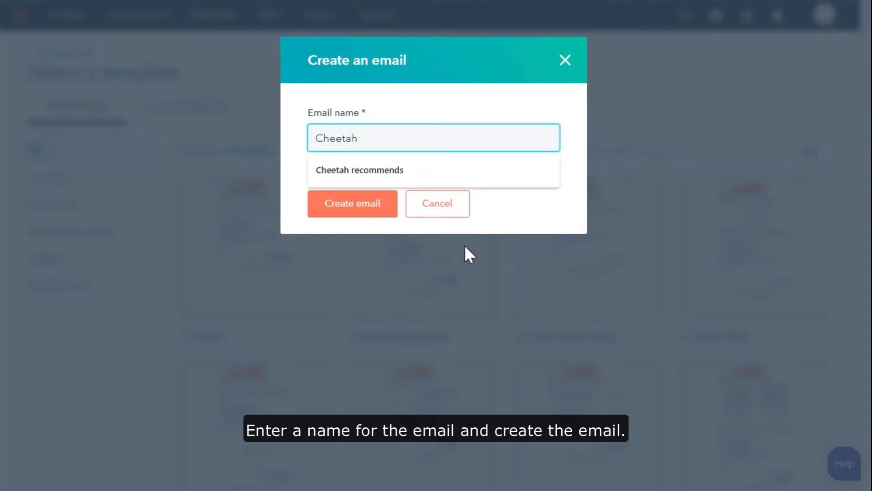
left_click(436, 174)
left_click(365, 209)
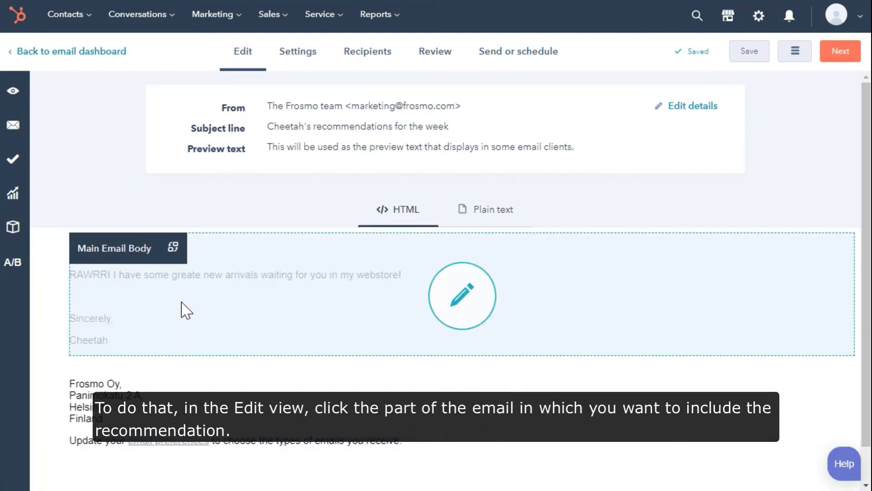
In the main email body's source code, replace the empty paragraph above "Sincerely," with the copied recommendation snippet and save the changes
left_click(182, 303)
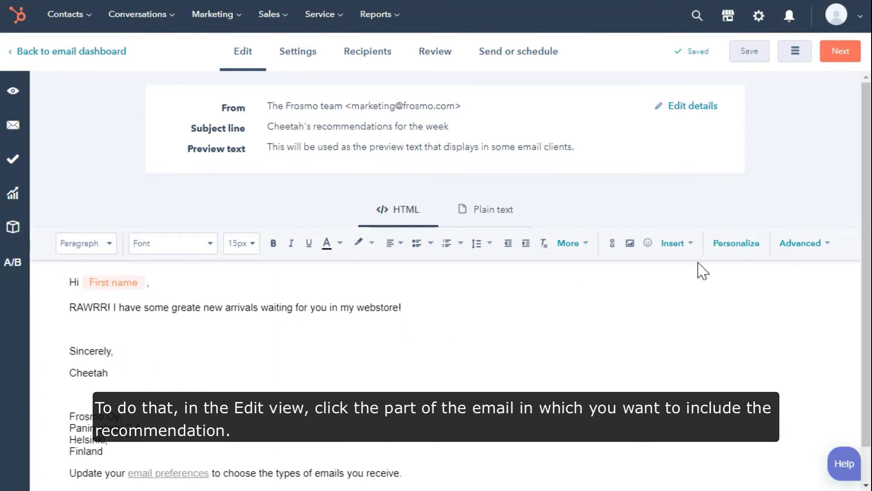
left_click(828, 246)
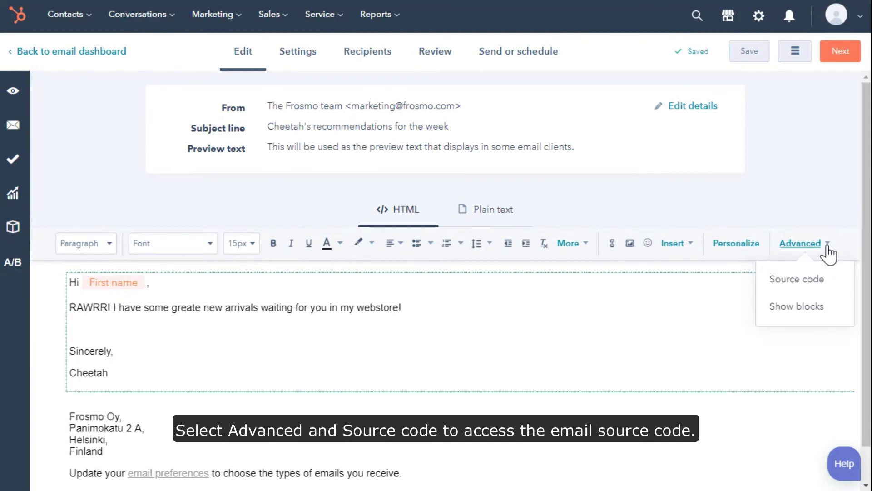
left_click(813, 282)
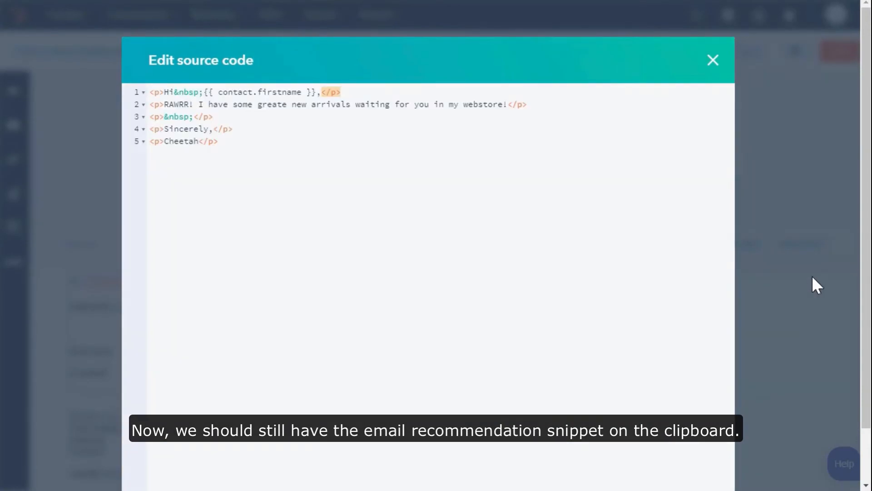
left_click(215, 118)
left_click_drag(215, 119, 149, 118)
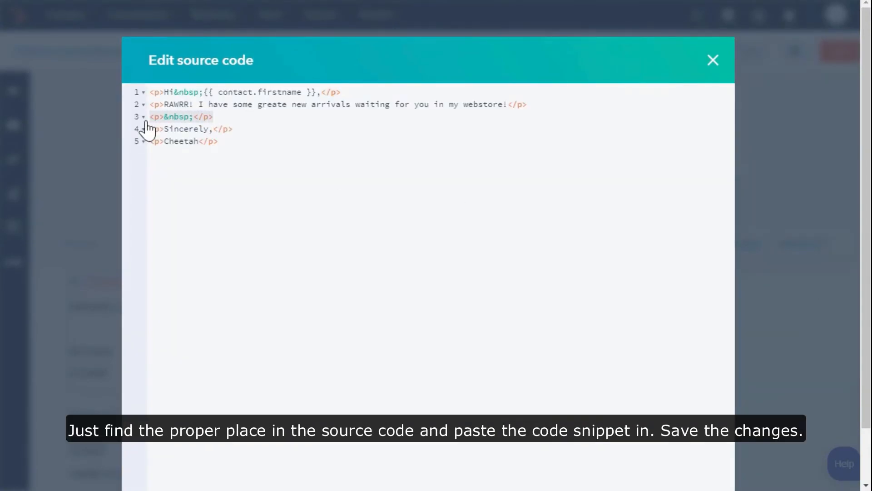
key("ctrl+v")
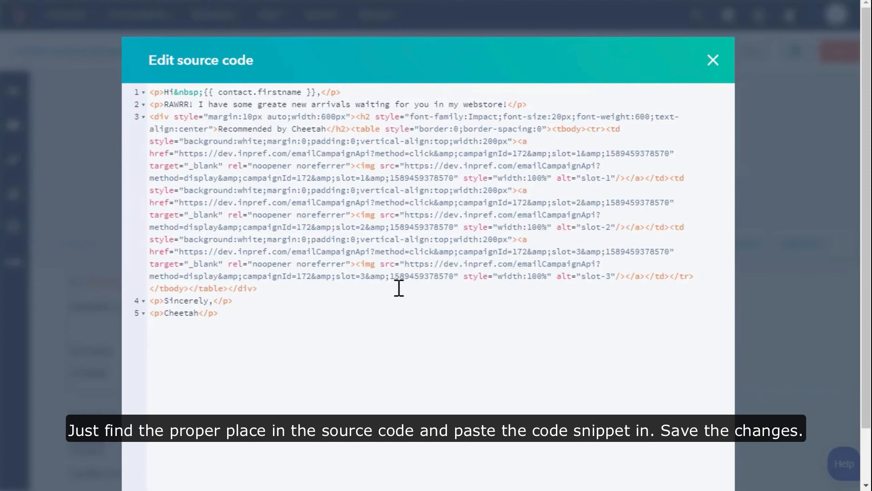
scroll(399, 291, "down", 2)
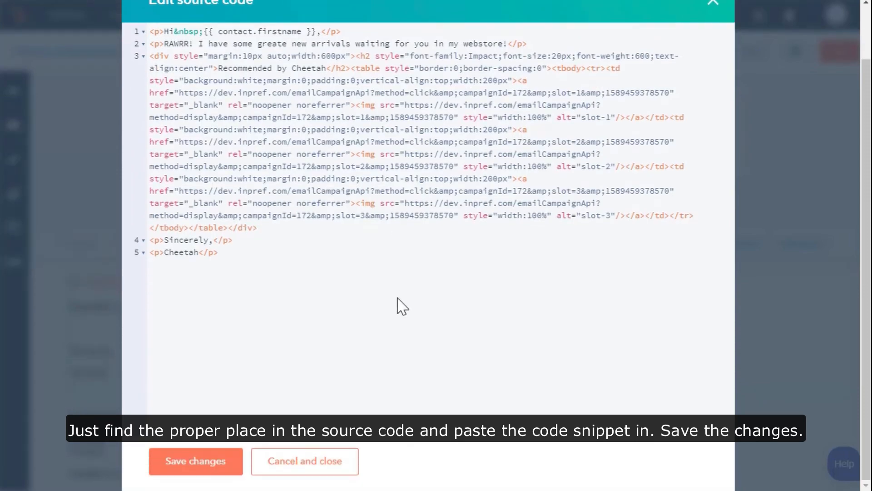
left_click(187, 468)
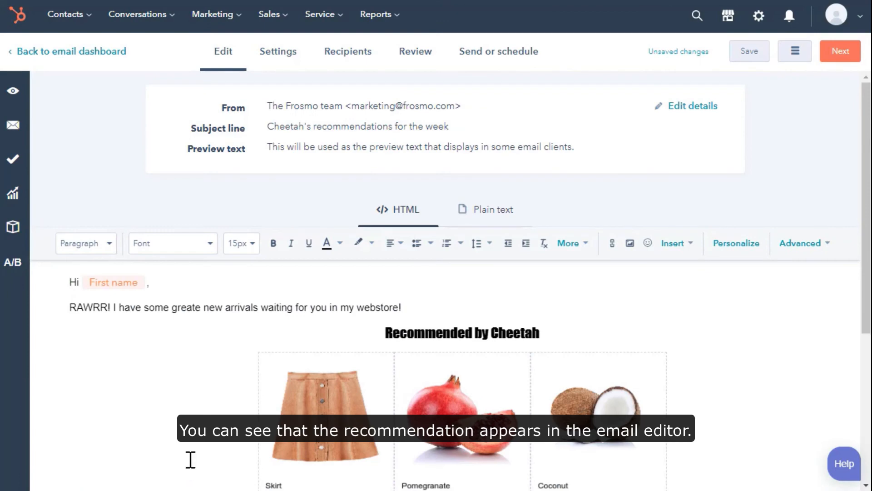
scroll(190, 459, "down", 3)
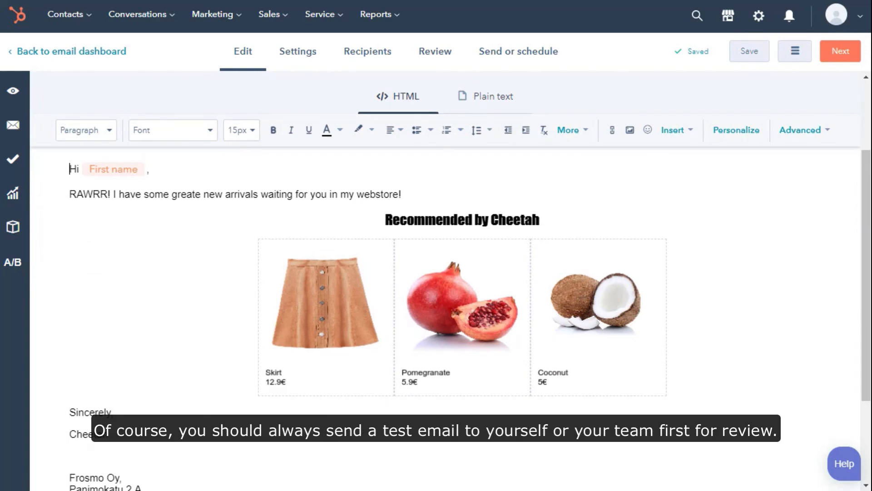
Send the email immediately using the Send now option and confirm the sending
left_click(506, 55)
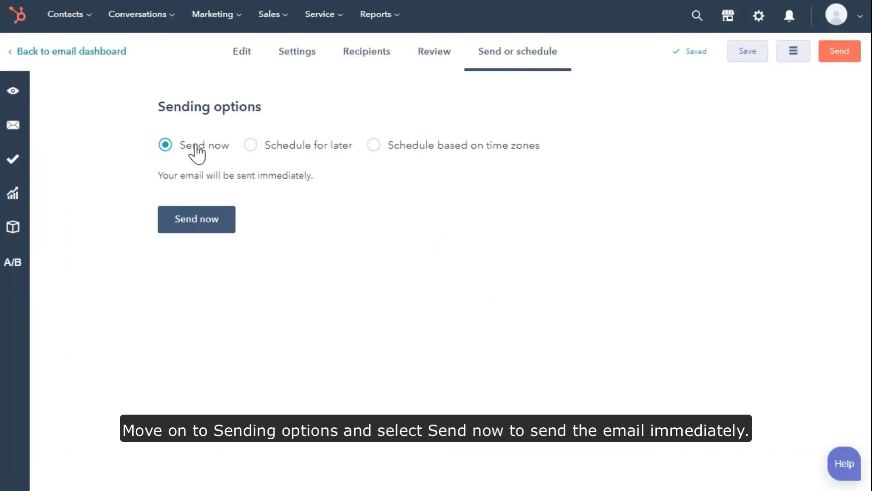
left_click(197, 222)
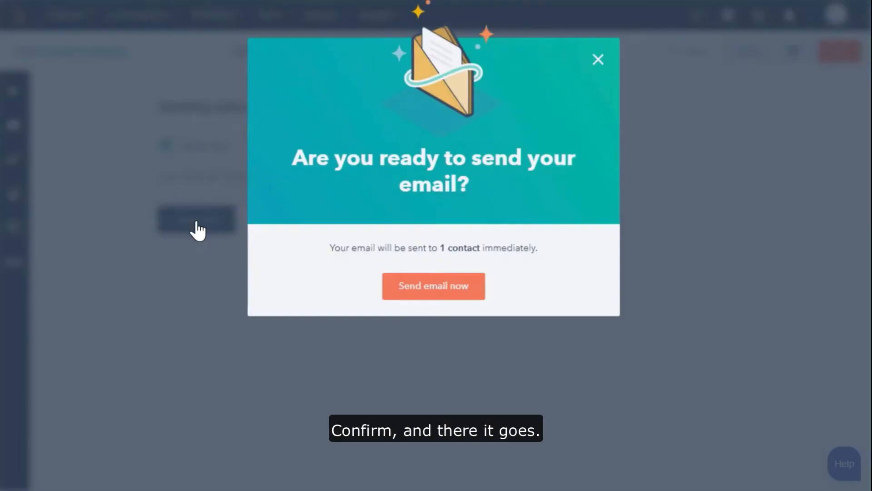
left_click(424, 298)
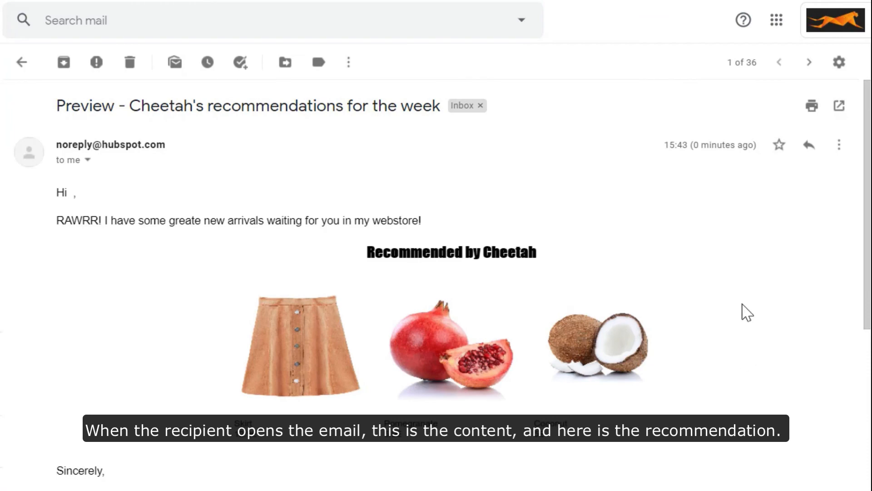
Review the received email in Gmail and follow the Coconut recommendation to its product page on the retail site
scroll(745, 312, "down", 5)
scroll(748, 312, "up", 5)
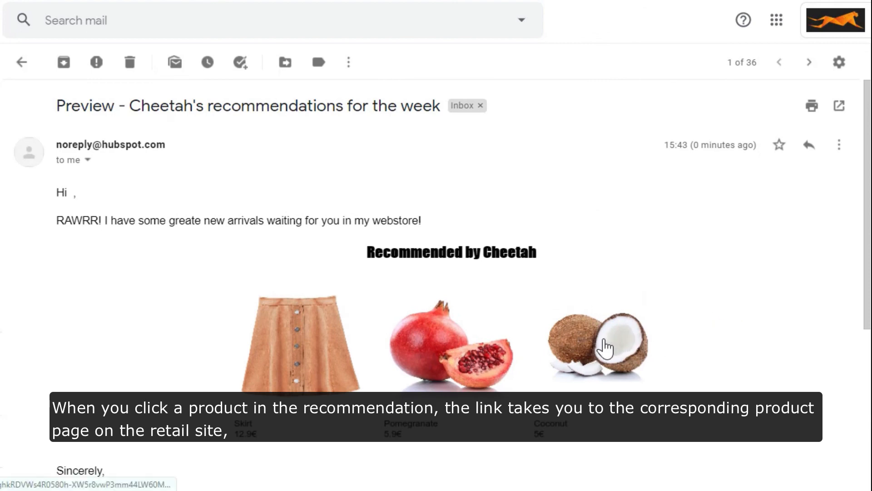
left_click(605, 350)
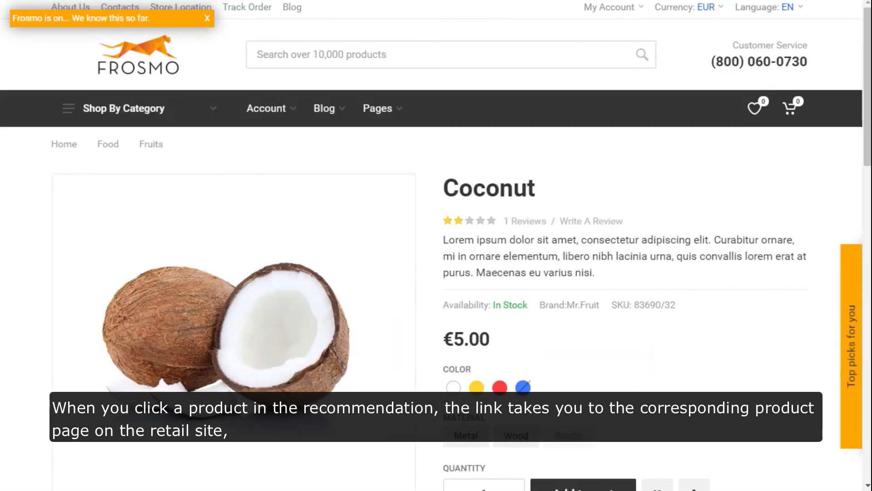